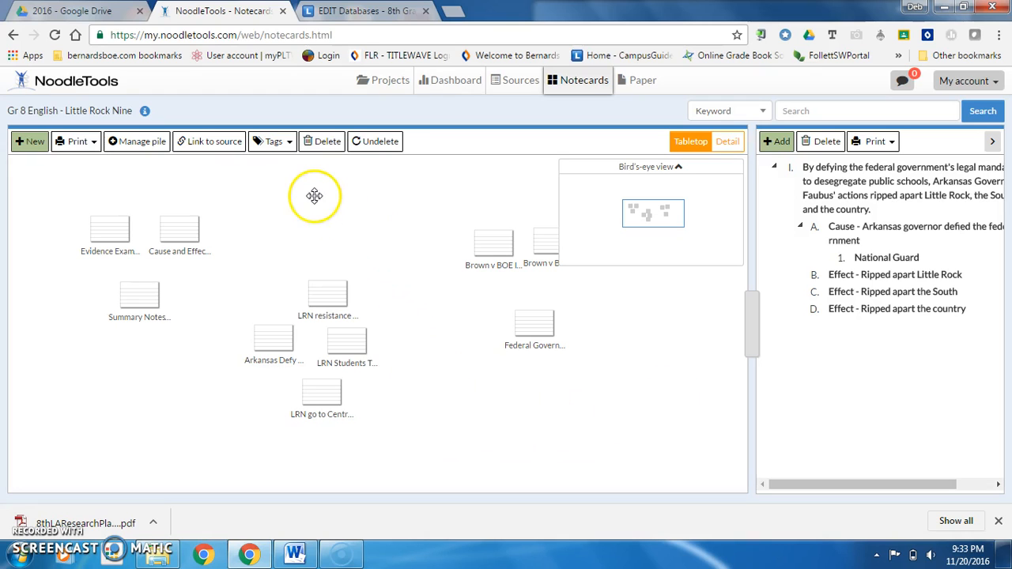
Color the "LRN resistance" notecard red and mark it with the "Need help" cue
click(329, 291)
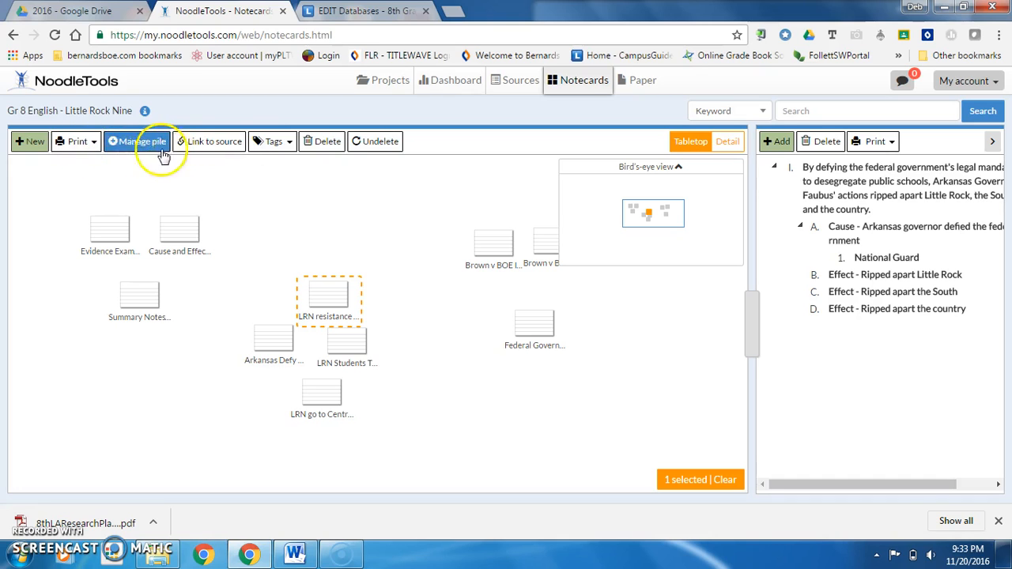
click(290, 147)
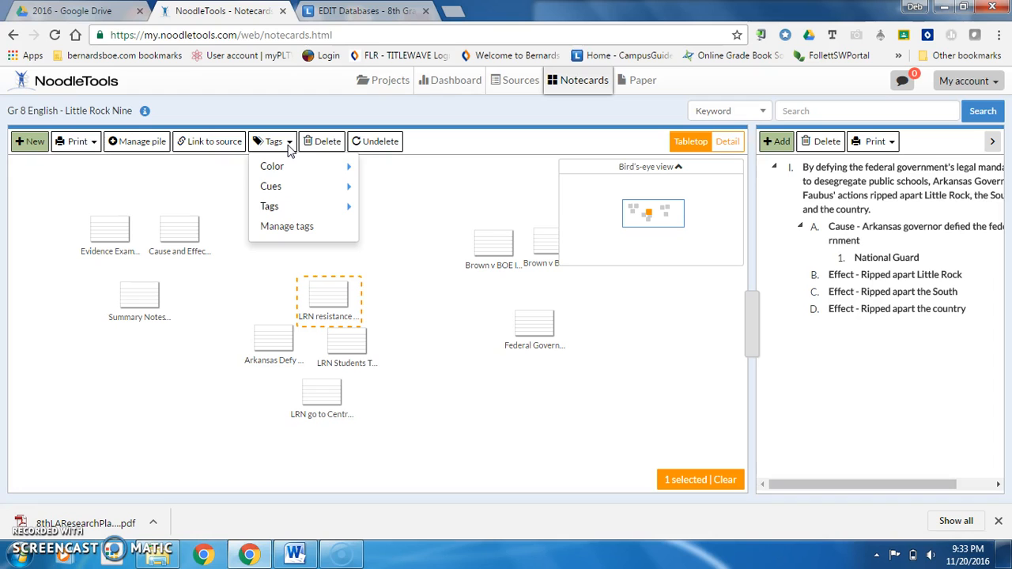
mouse_move(290, 167)
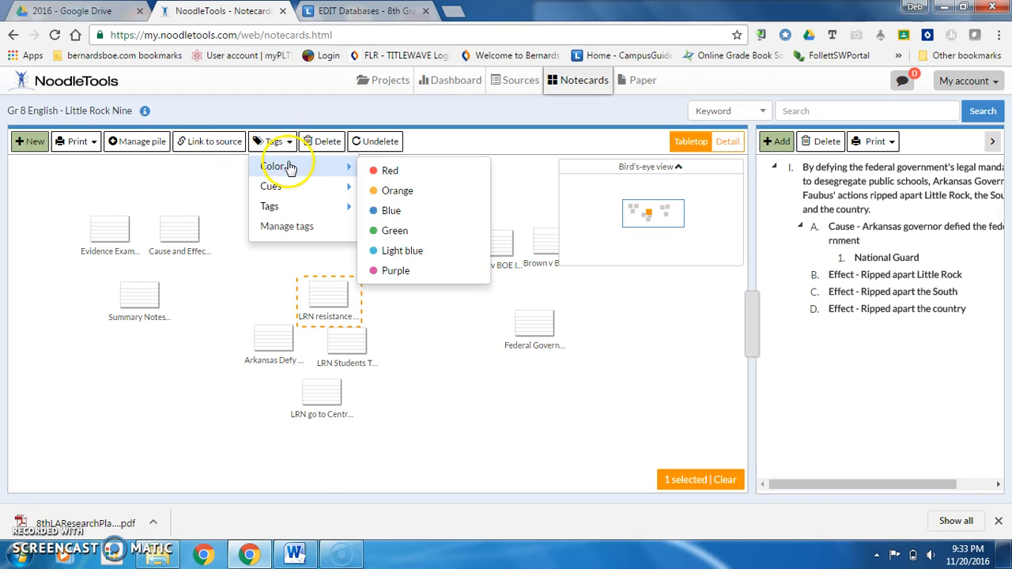
click(393, 171)
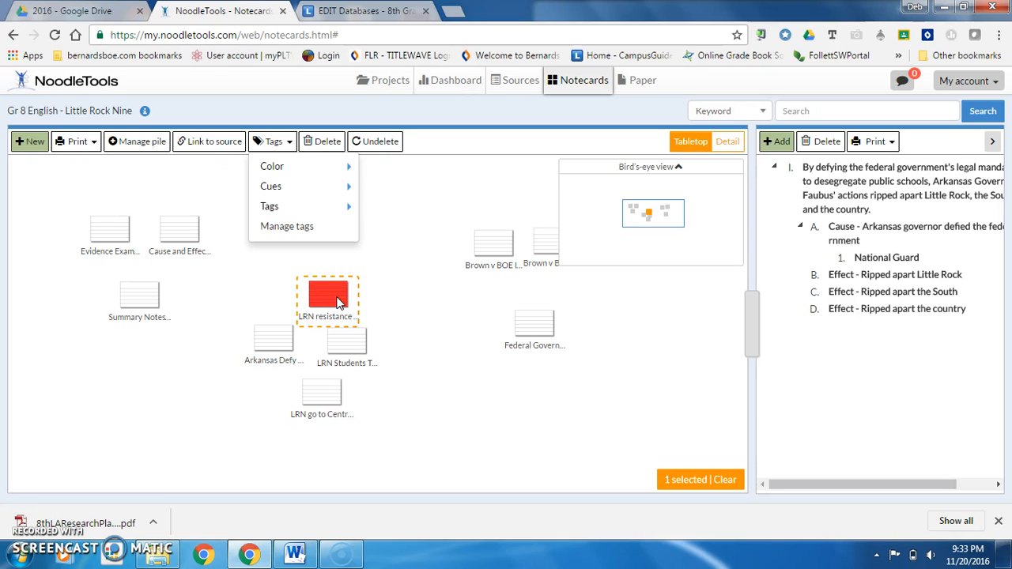
mouse_move(324, 187)
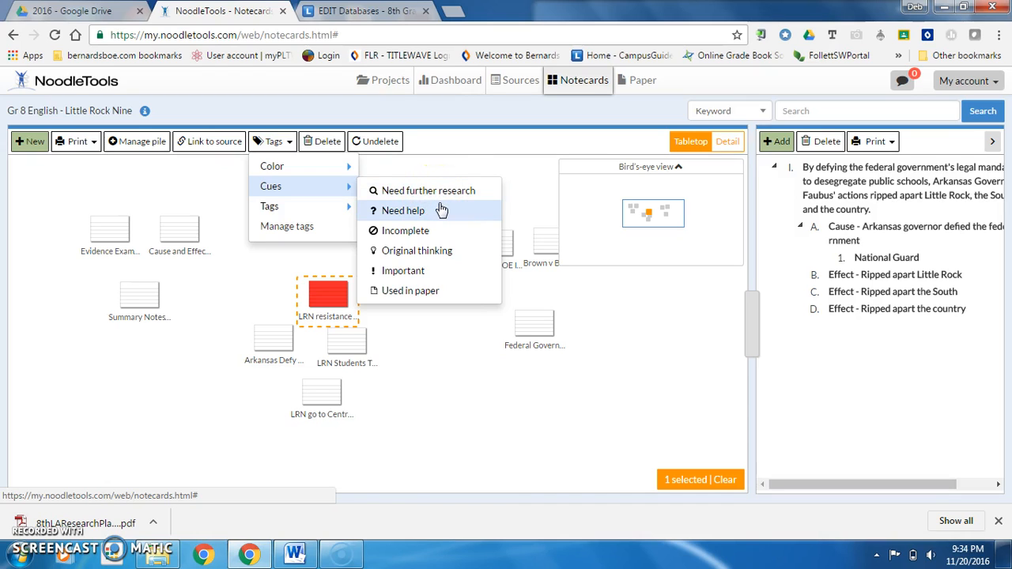
click(399, 212)
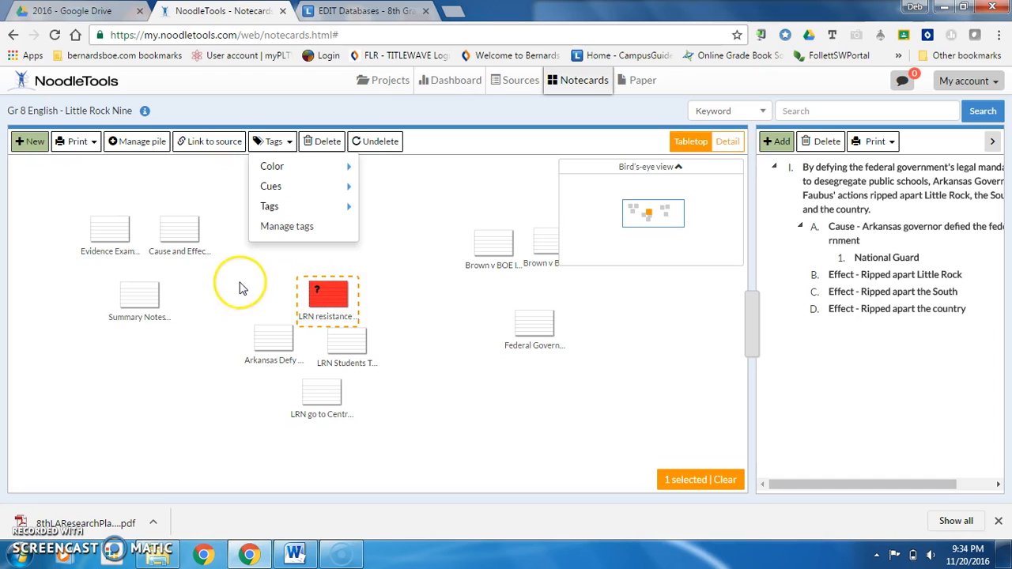
Apply the existing "little roc..." tag to the "LRN resistance" notecard
click(319, 206)
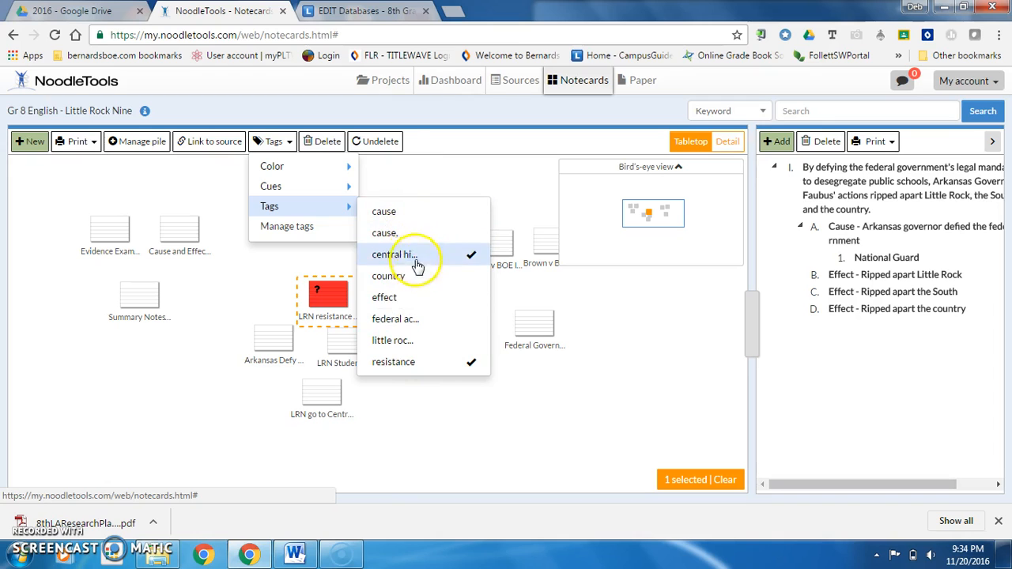
click(413, 341)
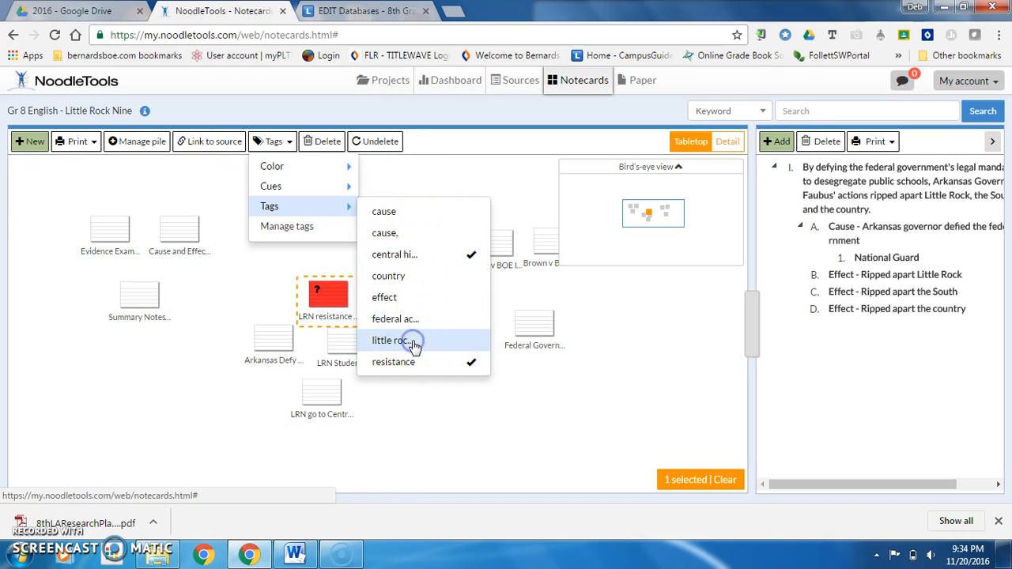
click(398, 341)
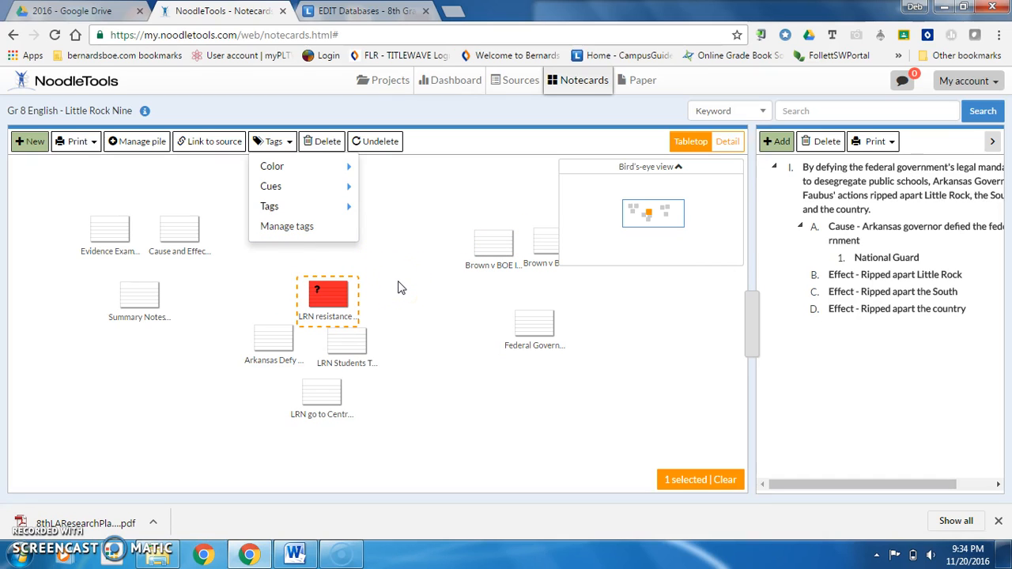
click(409, 229)
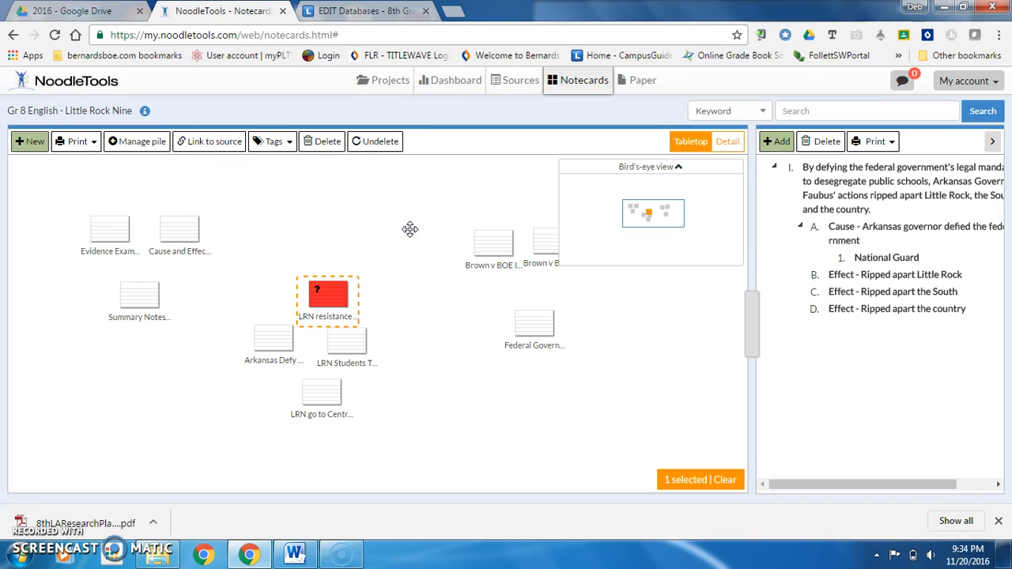
Look across the notecard tabletop and collapse the bird's-eye view
click(679, 349)
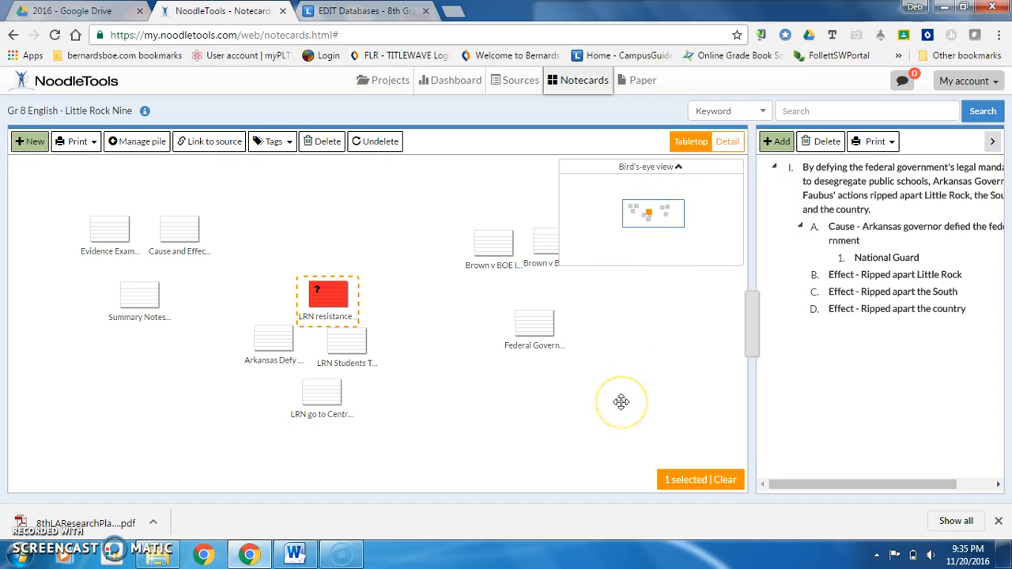
drag(658, 375, 208, 318)
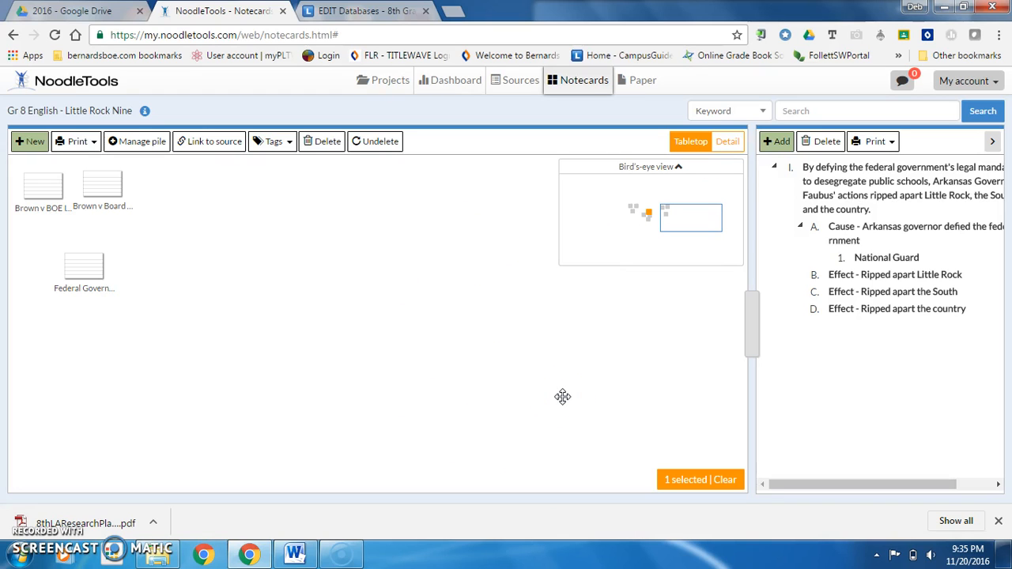
click(496, 364)
drag(176, 254, 570, 322)
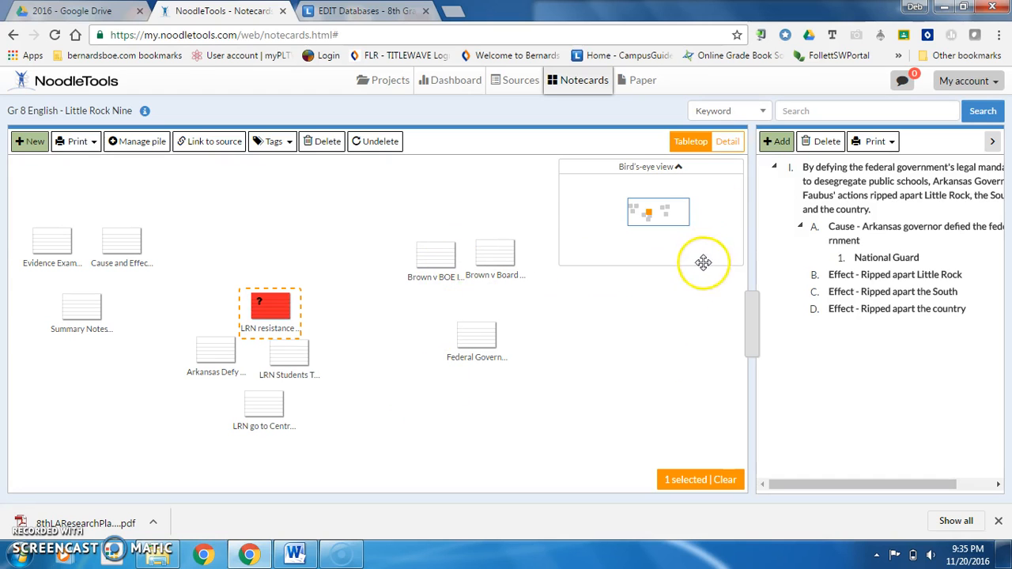
click(678, 167)
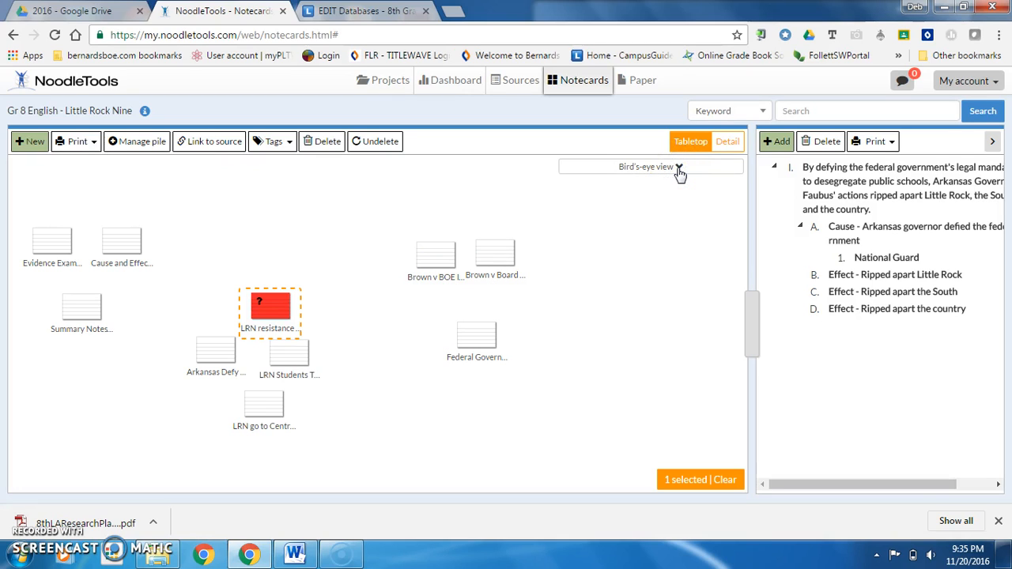
click(679, 167)
click(680, 169)
click(693, 152)
Look over the notecard list in Detail view, and return to Tabletop view with the notecard selection cleared
click(728, 143)
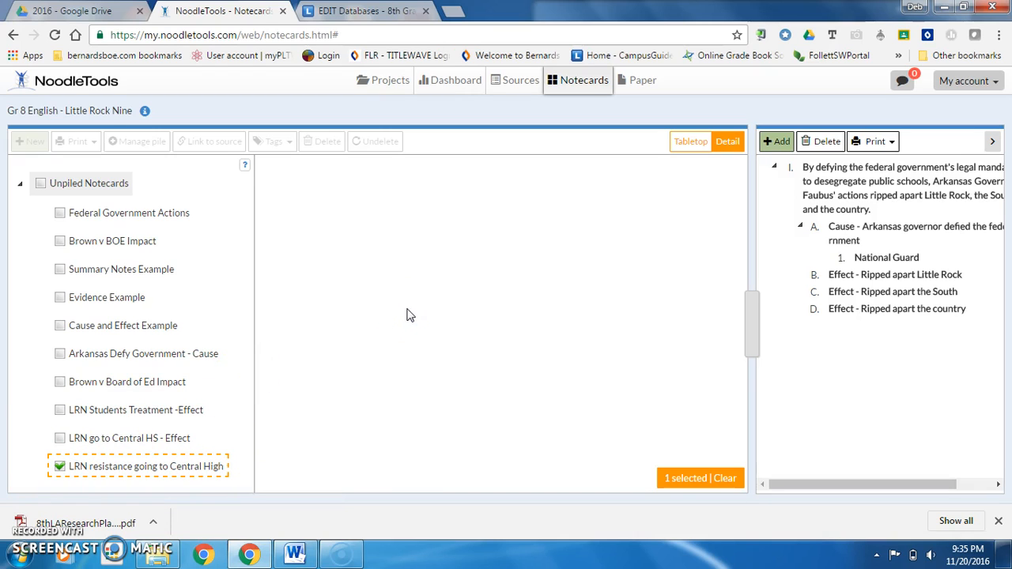
click(690, 147)
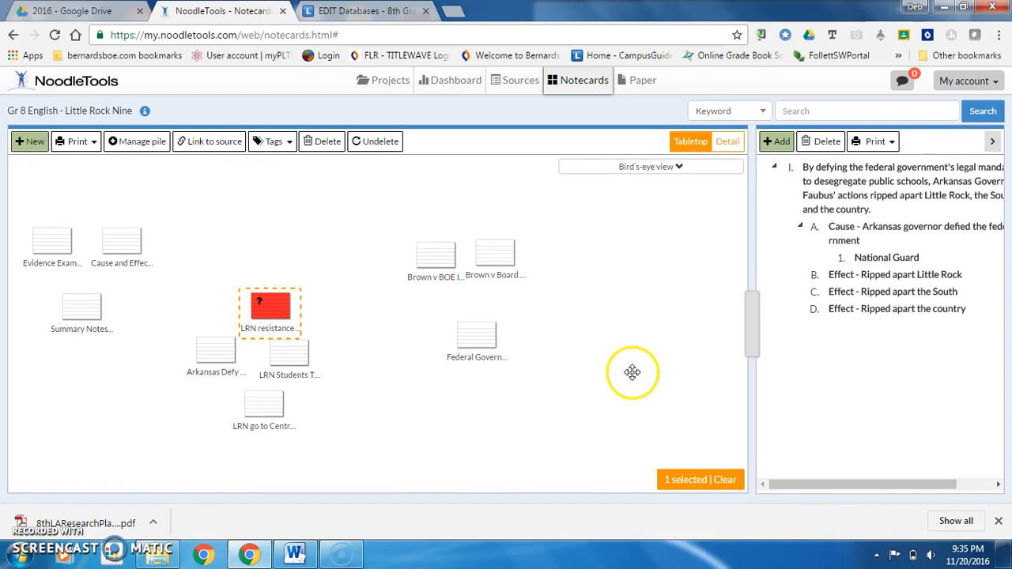
click(726, 479)
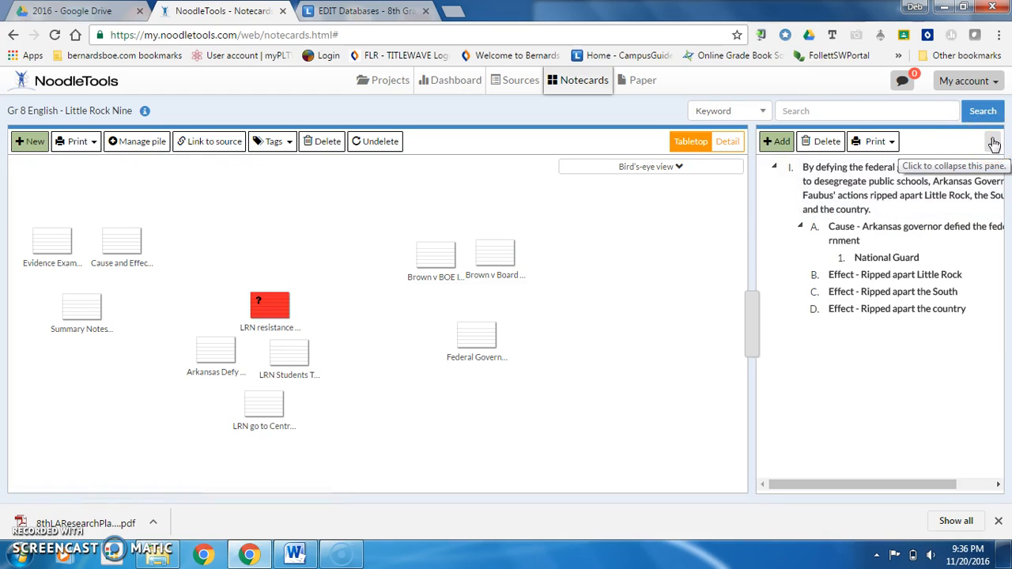
Collapse the outline pane and expand it again
click(994, 142)
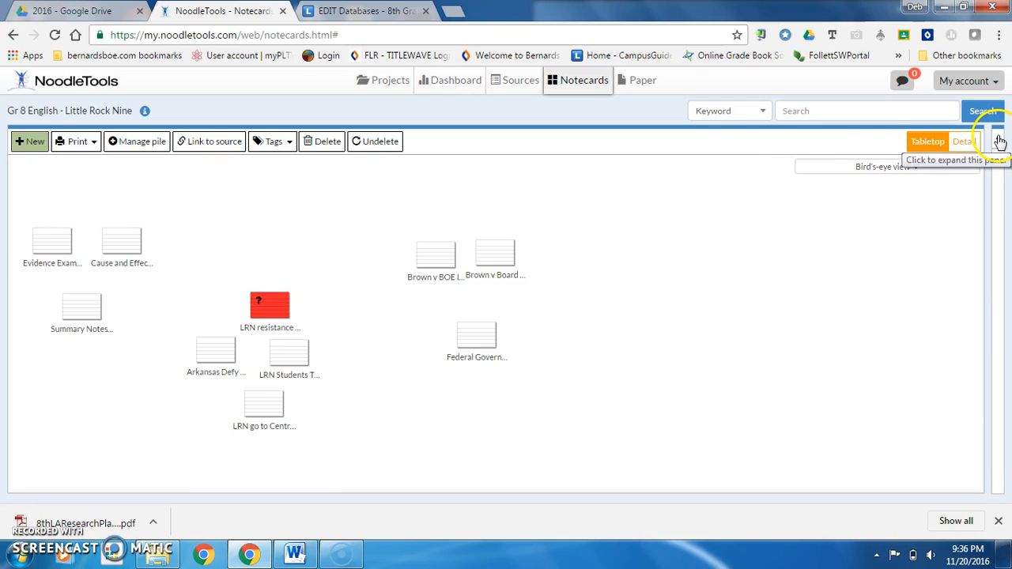
click(1000, 142)
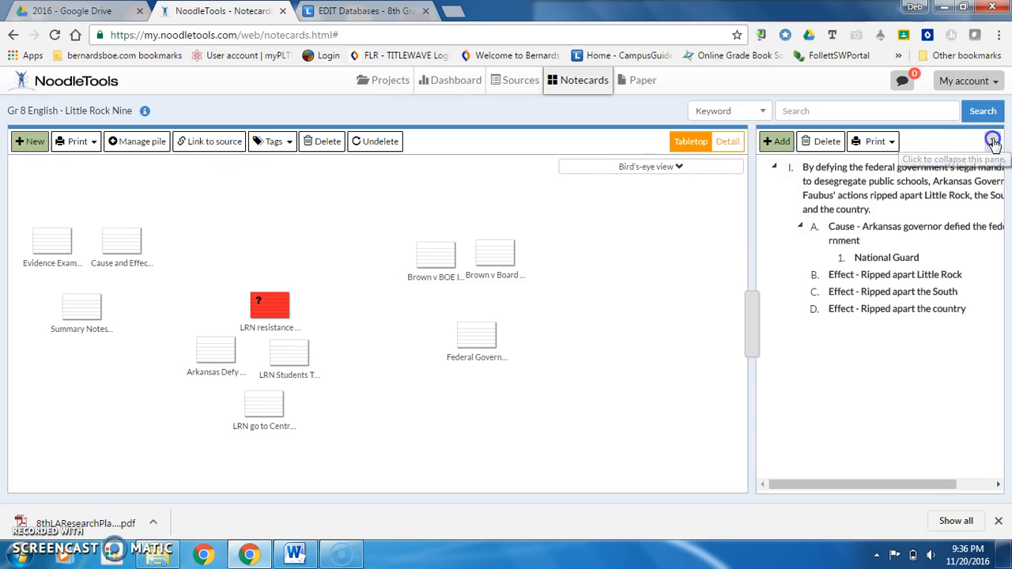
click(995, 143)
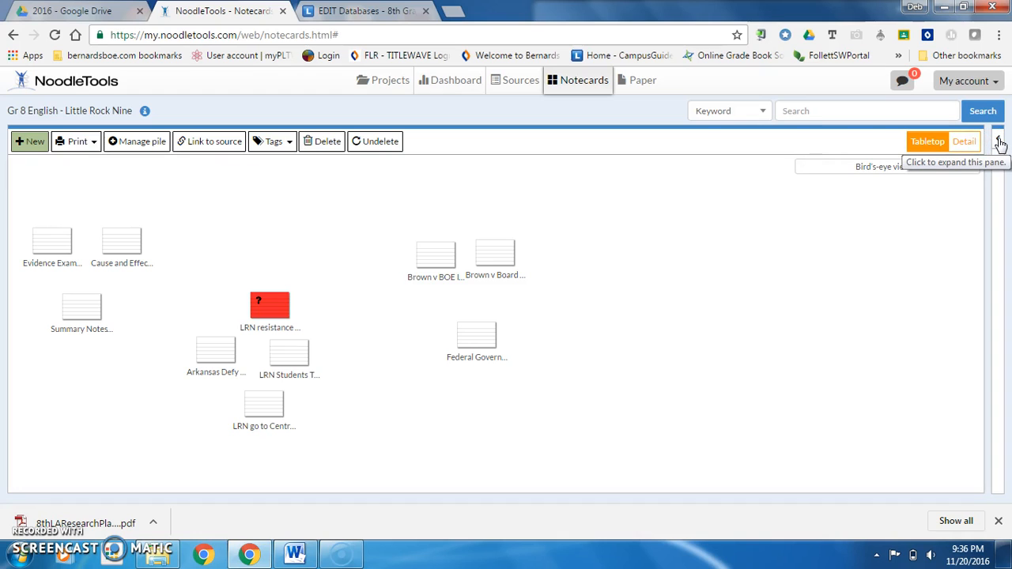
click(999, 141)
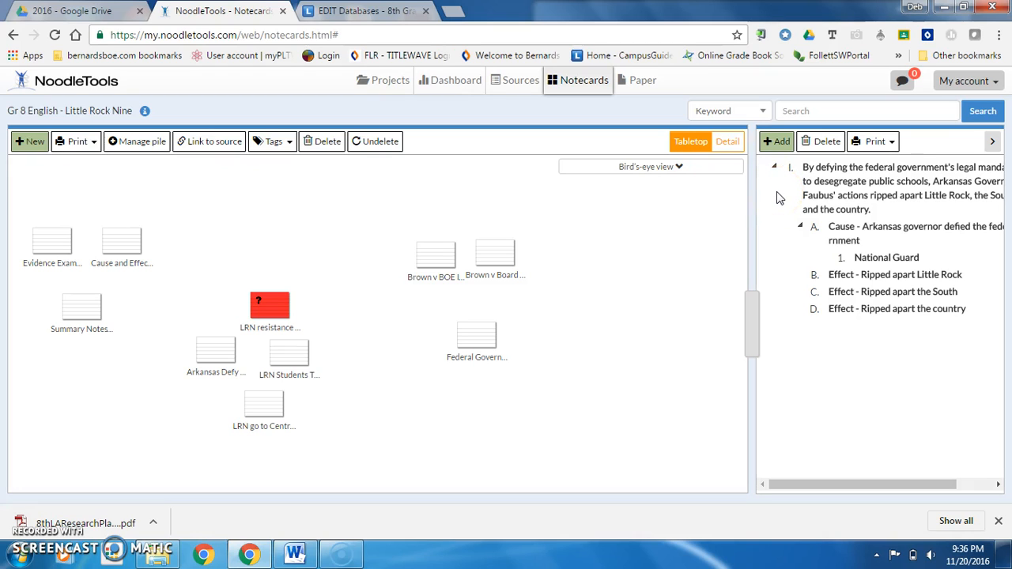
Widen the outline pane to about half of the workspace so its entries have more room
click(807, 204)
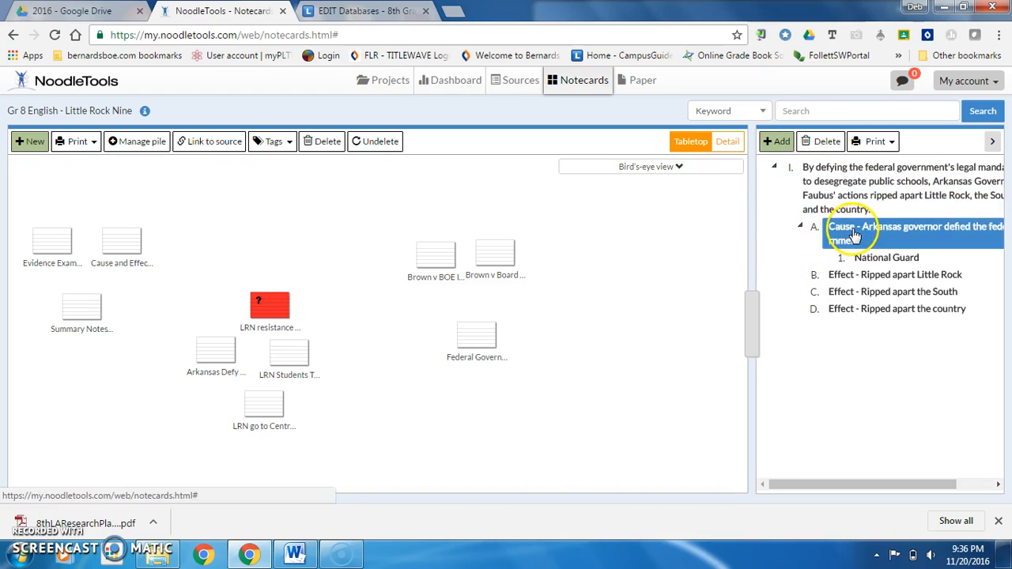
click(840, 170)
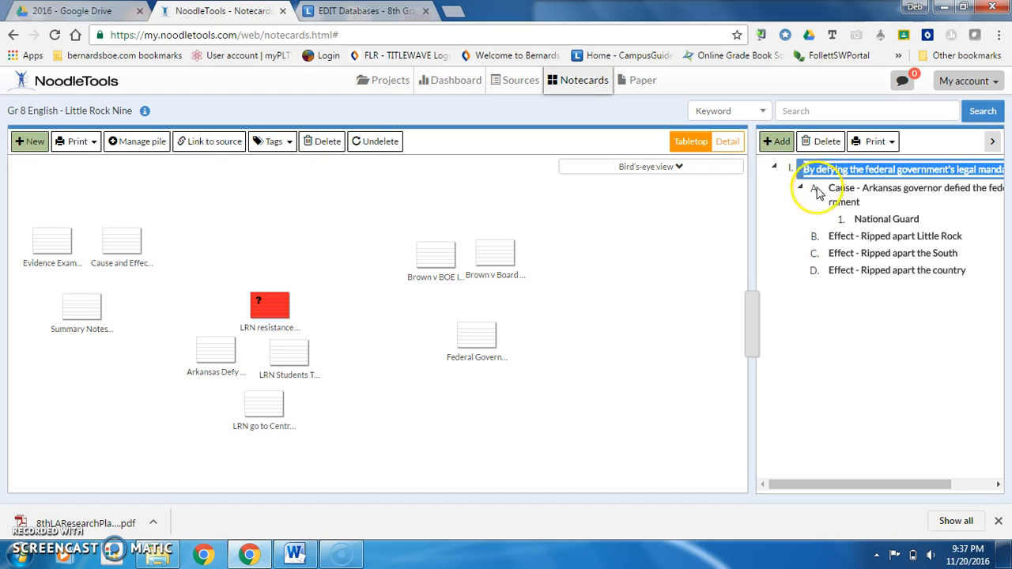
click(793, 317)
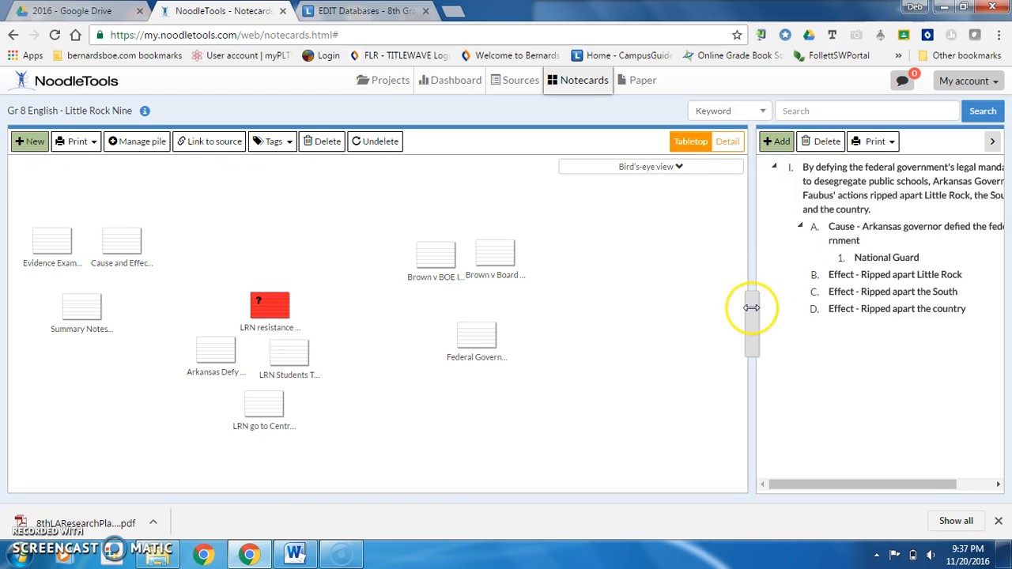
drag(752, 311, 512, 333)
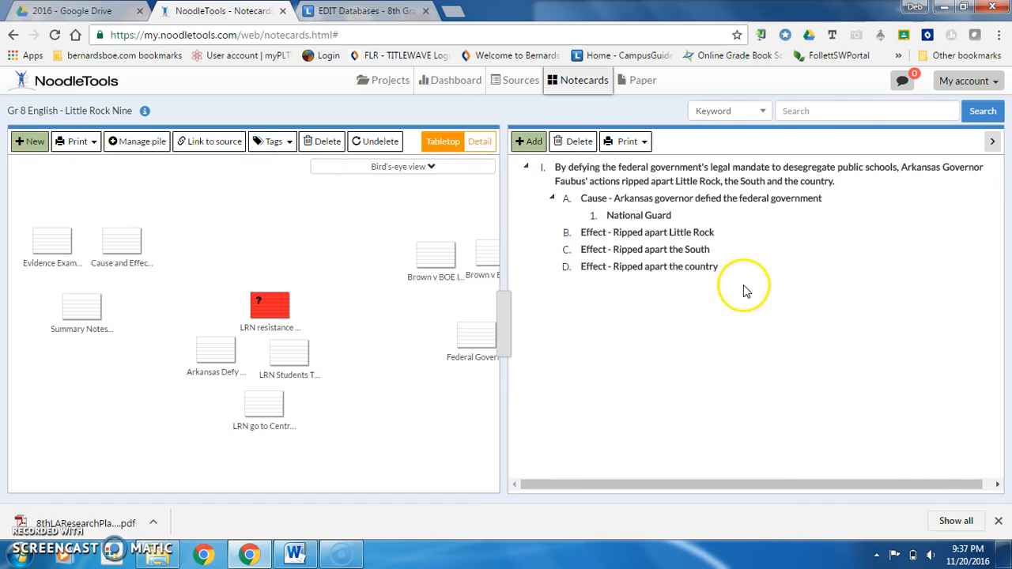
Open the outline's main topic and the "Cause - Arkansas governor defied the federal government" entry for text editing
click(616, 180)
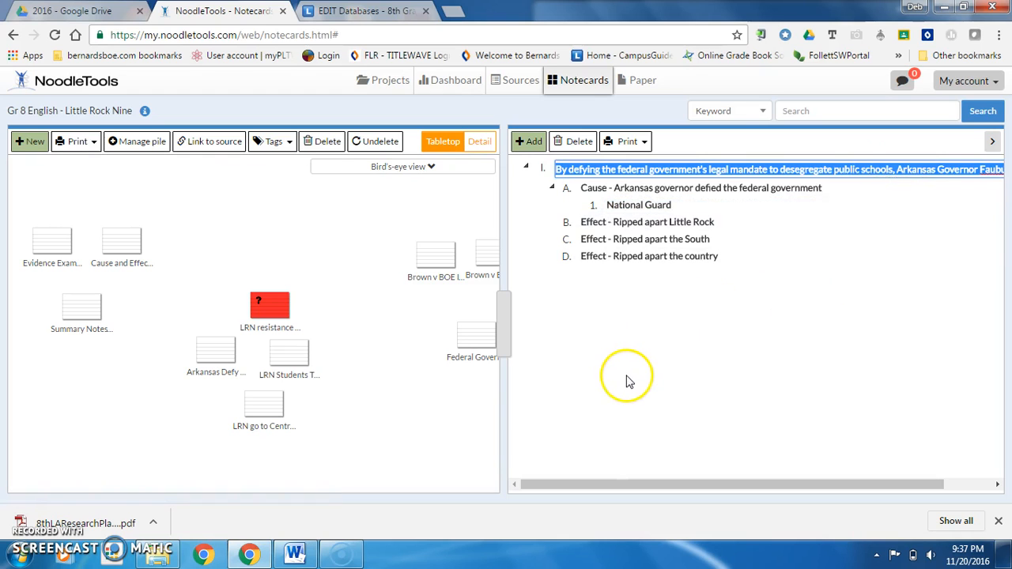
click(605, 360)
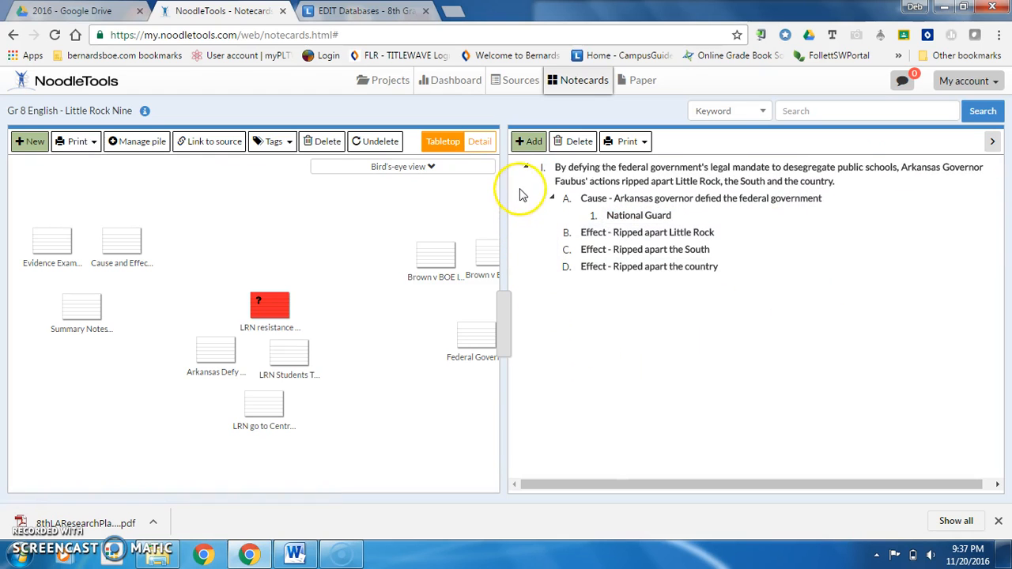
click(632, 168)
click(670, 168)
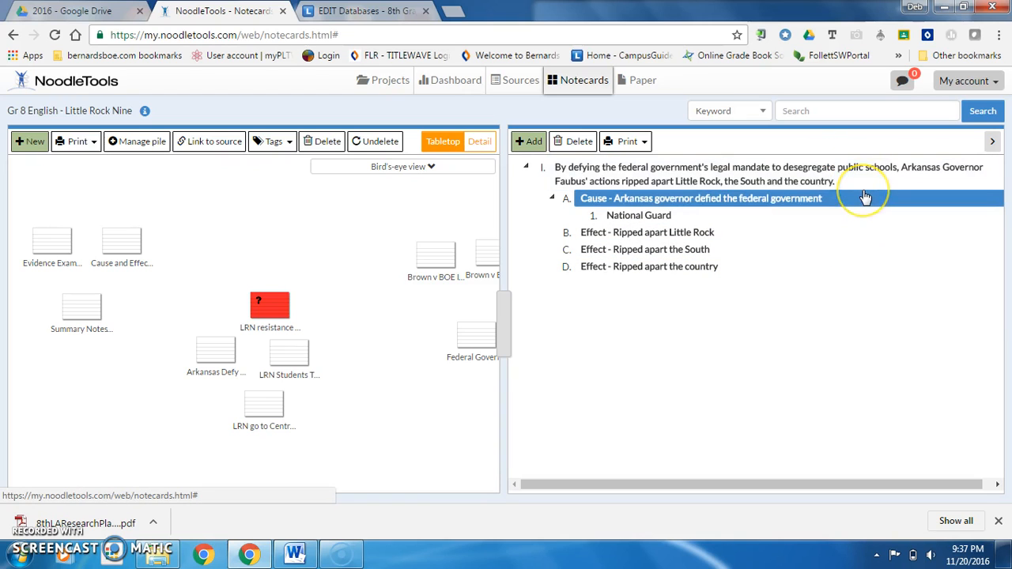
click(752, 199)
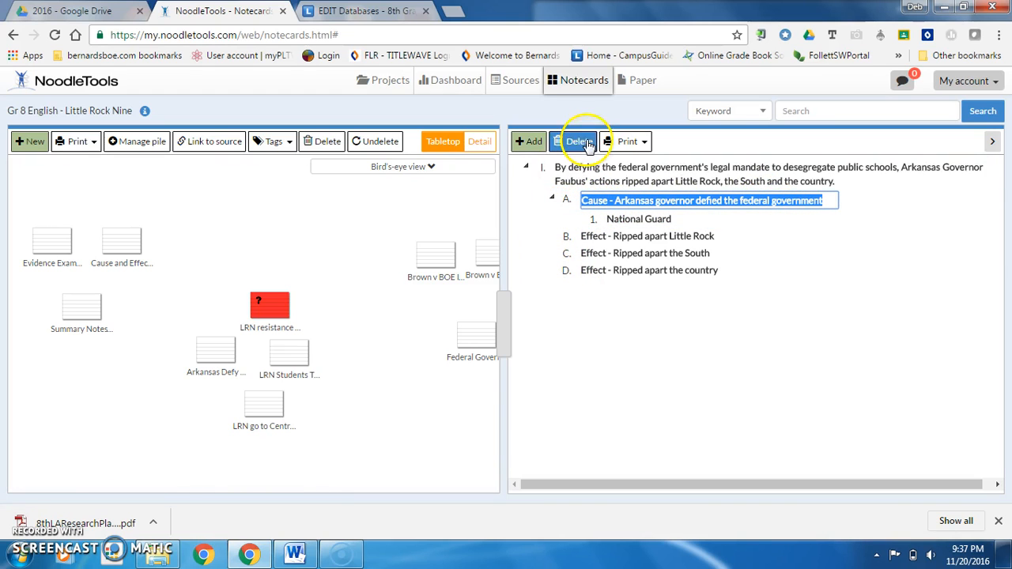
Add a new subtopic under main topic I and another under the "Cause - Arkansas governor defied the federal government" entry
click(565, 175)
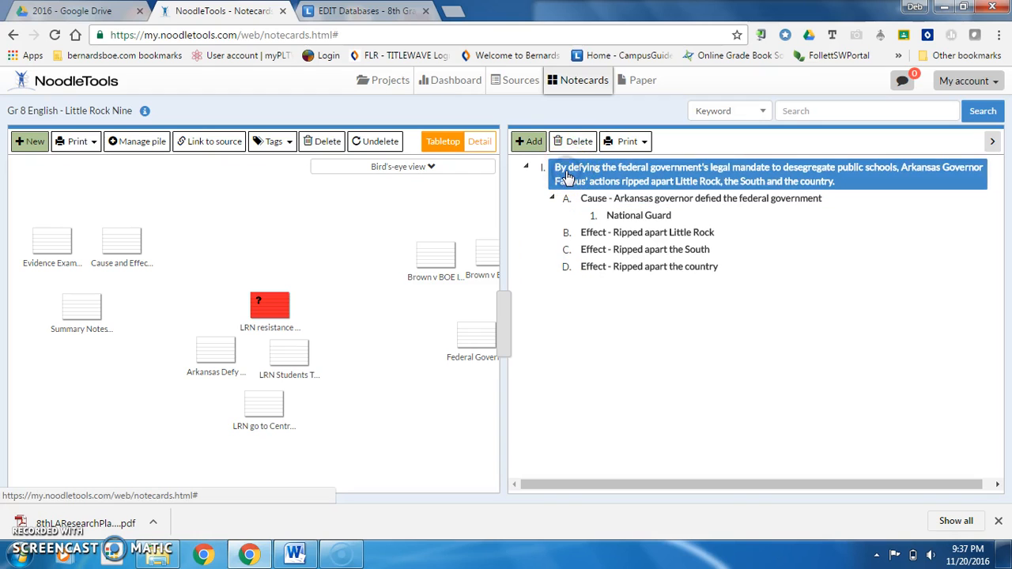
click(529, 143)
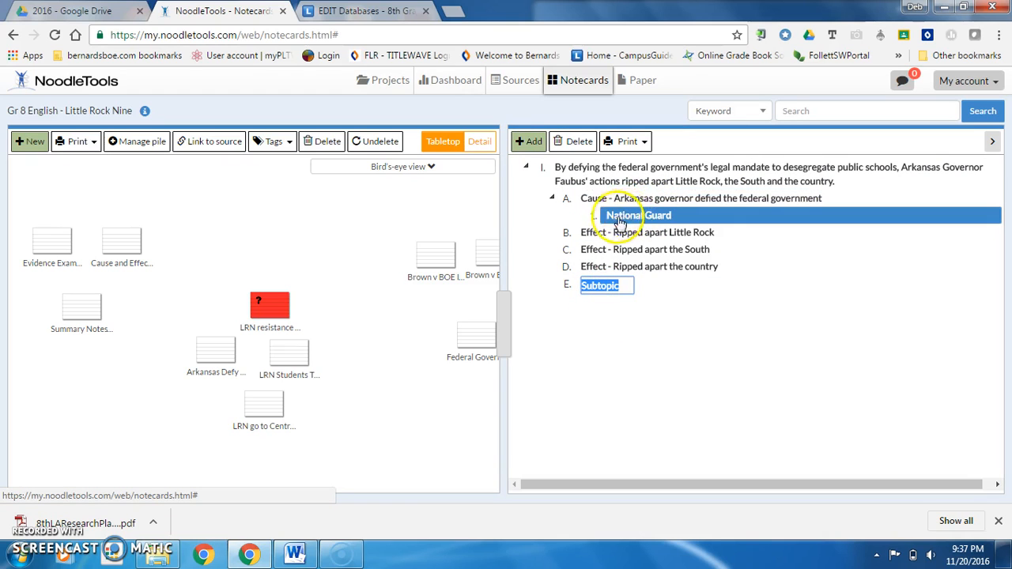
click(594, 204)
click(531, 141)
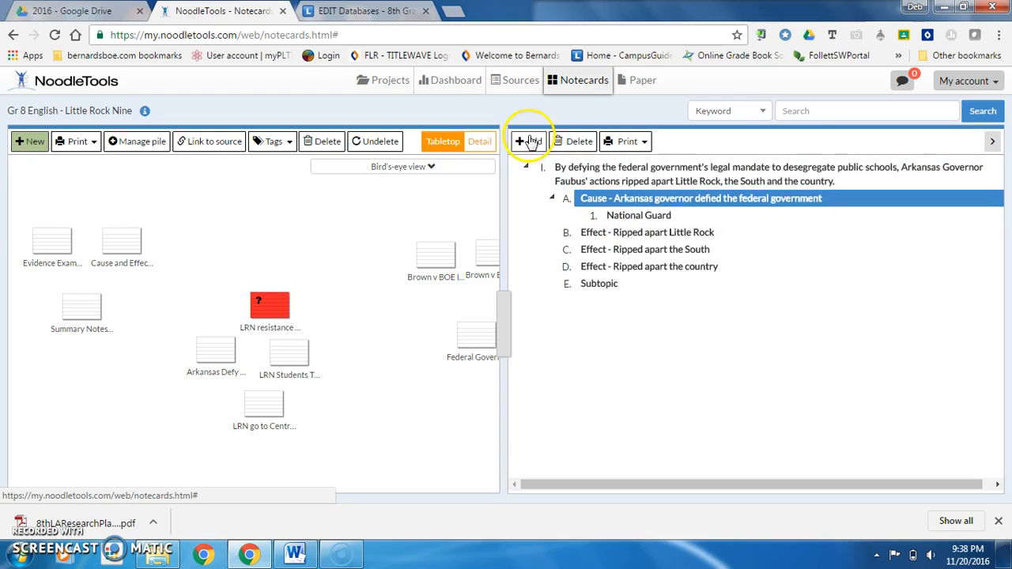
click(530, 143)
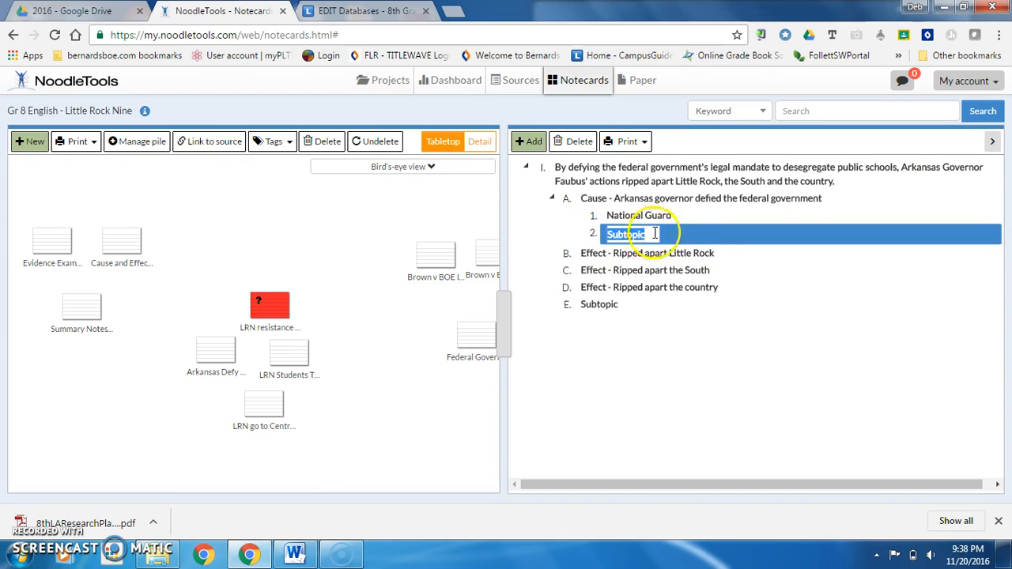
click(757, 339)
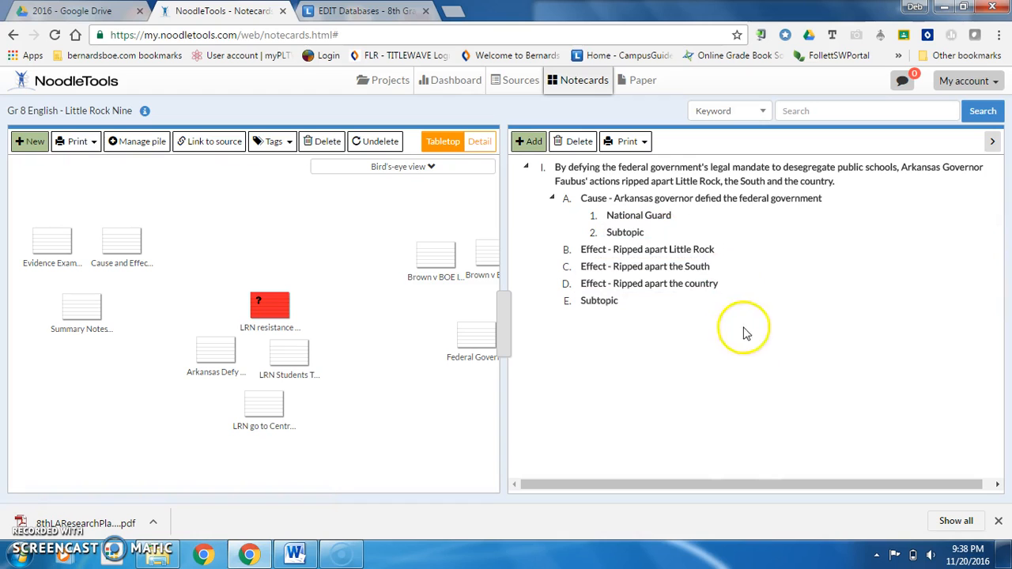
Delete the empty subtopic E under main topic I of the outline and confirm the deletion
click(633, 252)
click(628, 233)
click(606, 308)
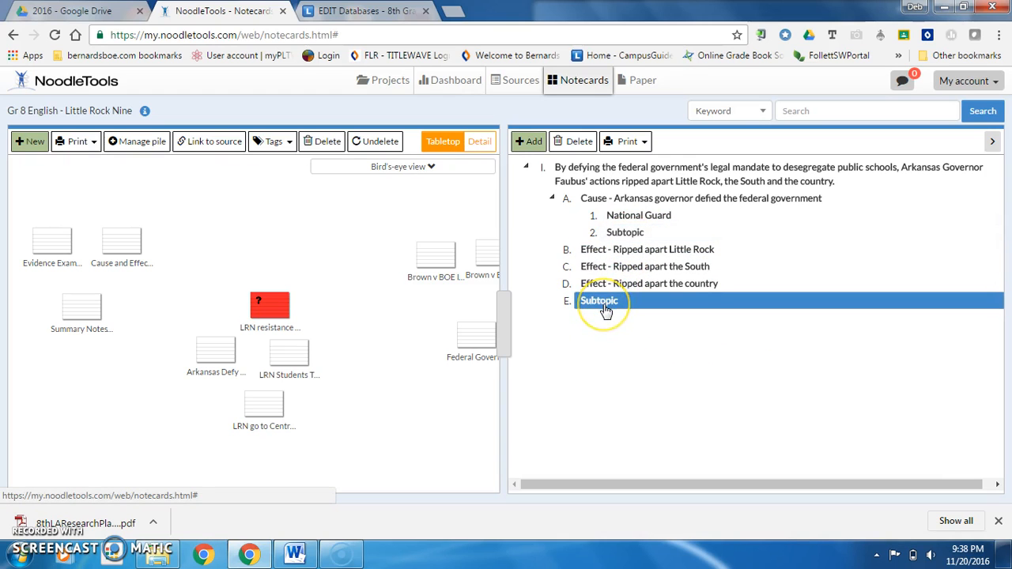
click(605, 308)
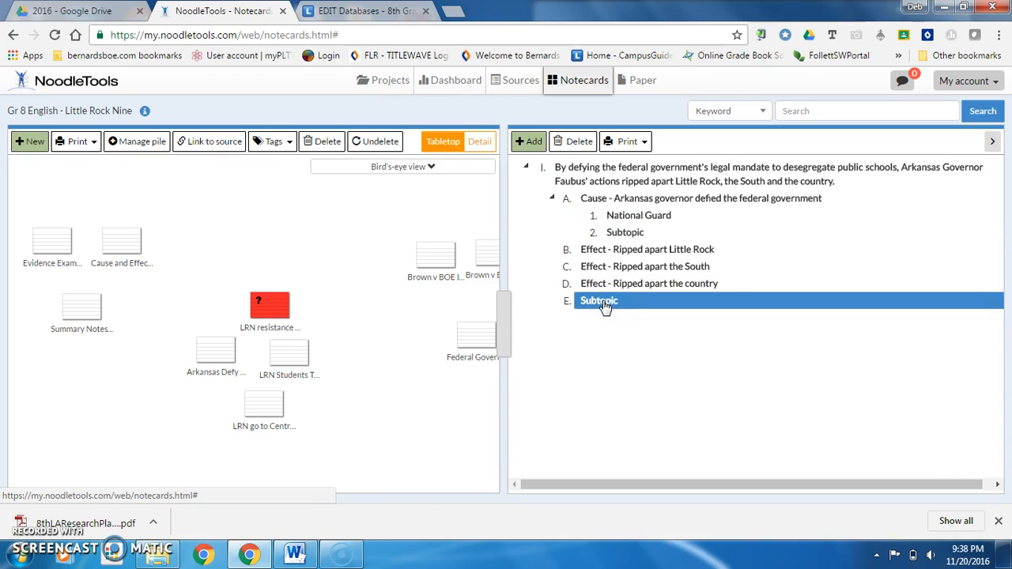
click(574, 143)
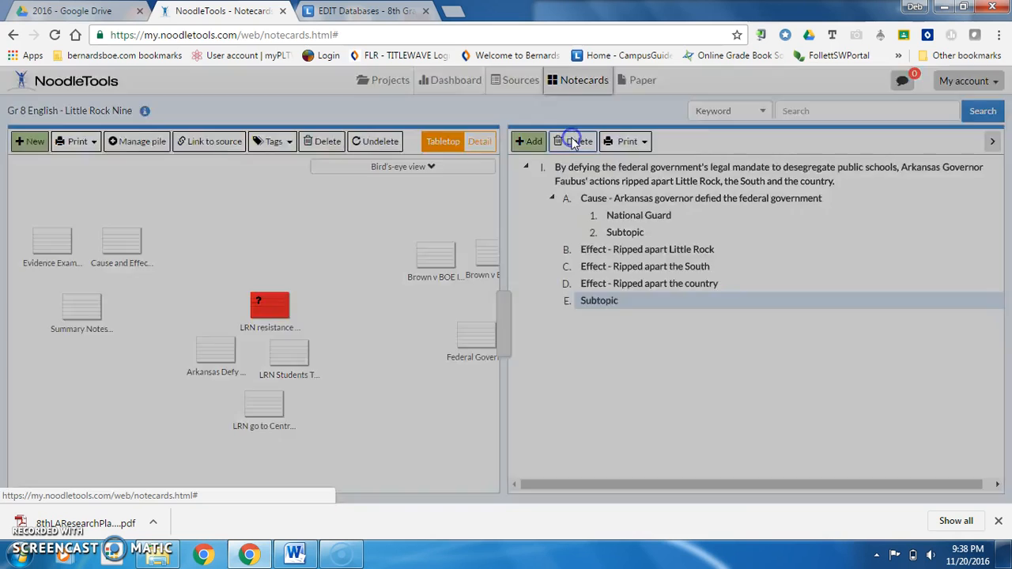
click(701, 255)
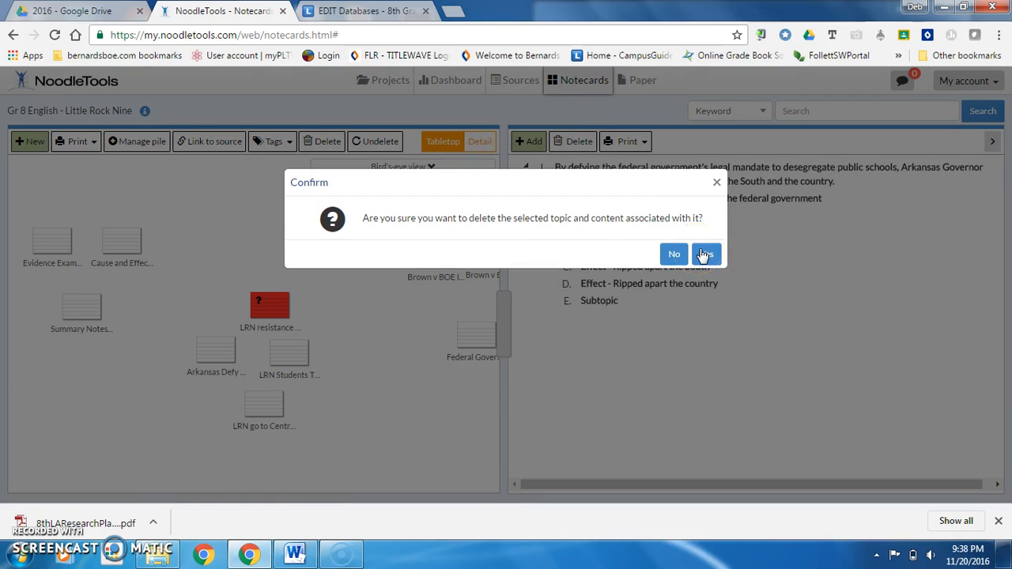
click(703, 256)
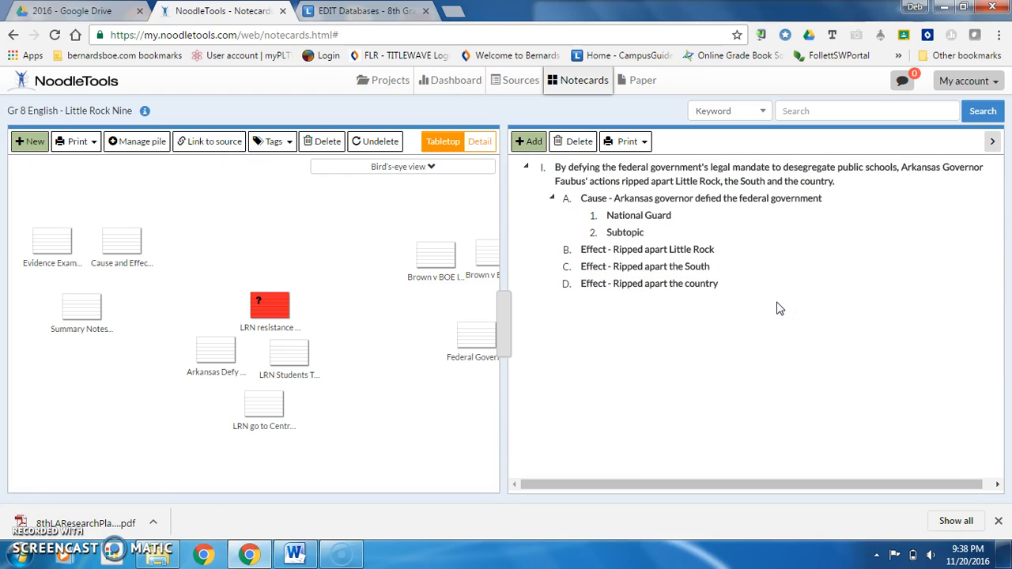
Show the outline's print options and select the "Effect - Ripped apart the South" entry
click(644, 142)
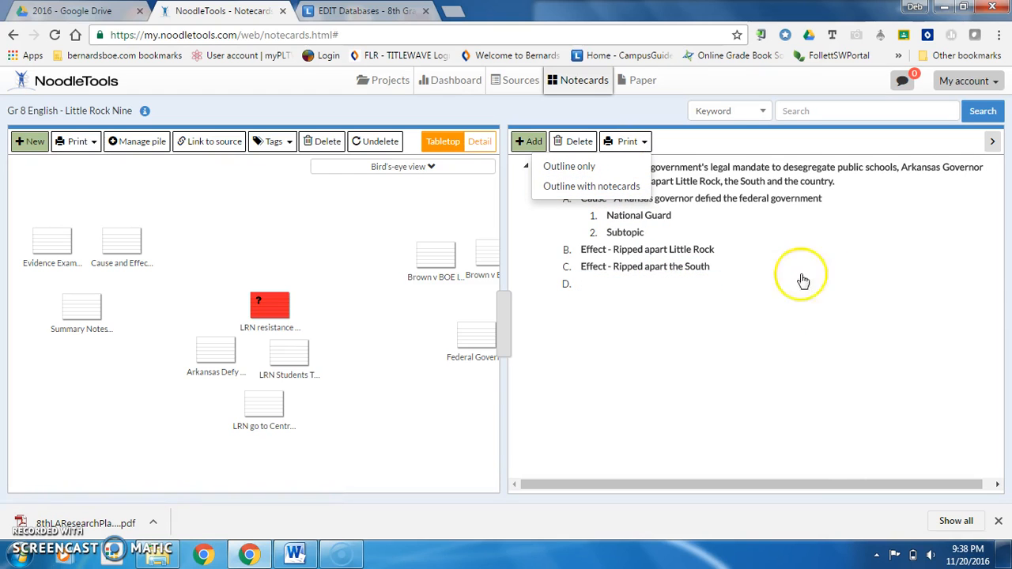
click(763, 267)
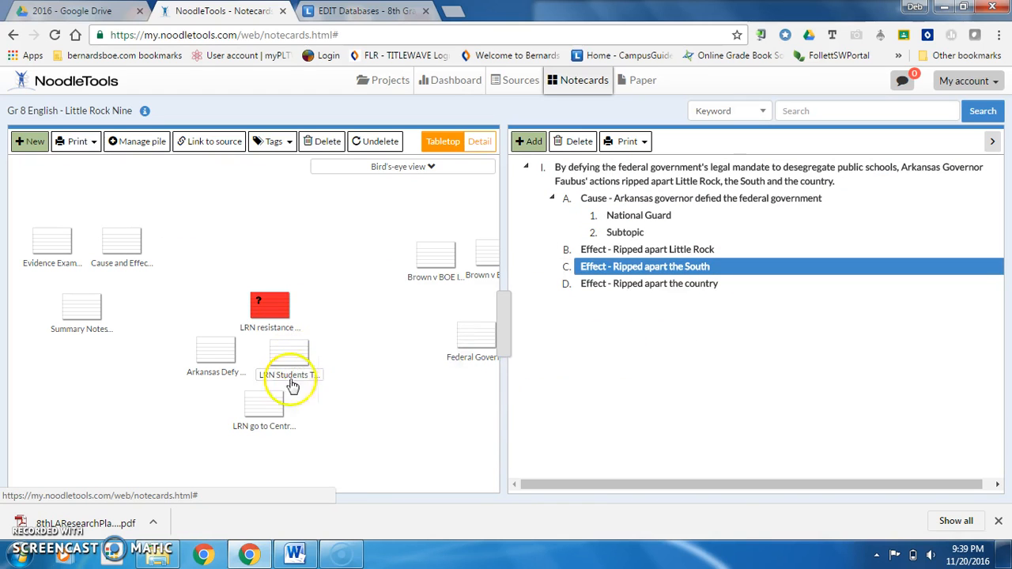
Preview the notecards about the Little Rock Nine and attach "LRN go to Central HS - Effect" to the "National Guard" subtopic
mouse_move(272, 404)
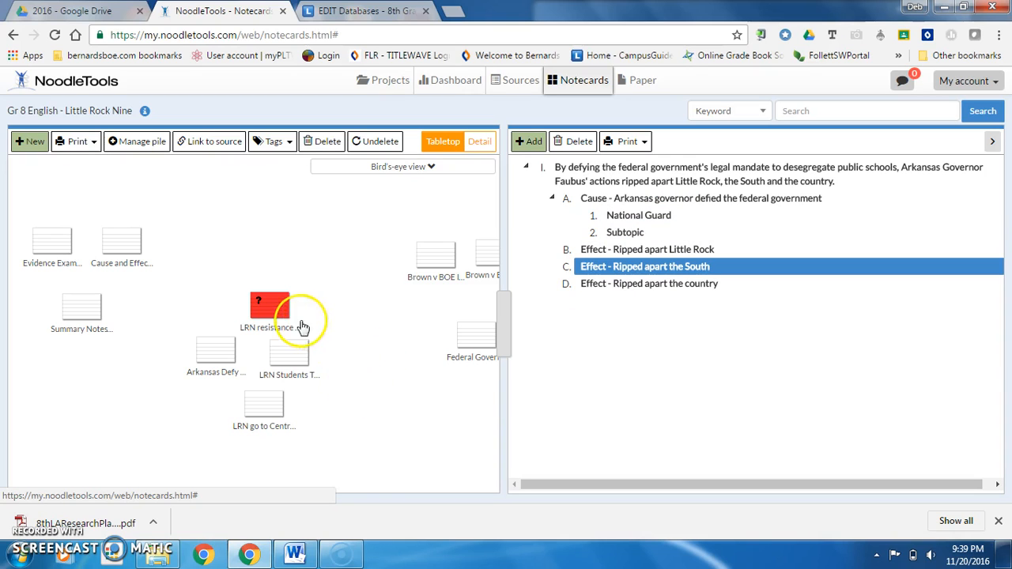
mouse_move(303, 327)
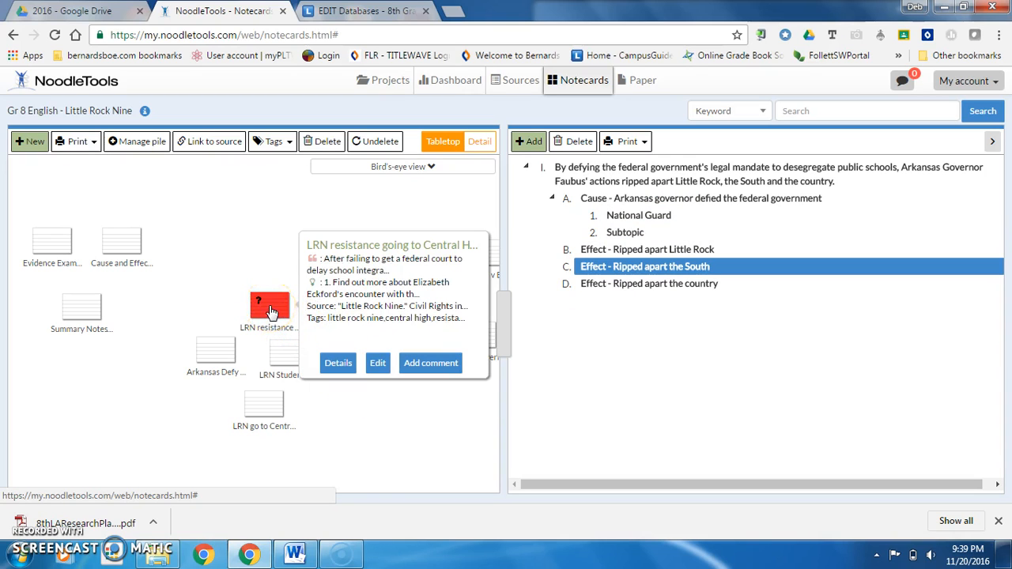
click(270, 376)
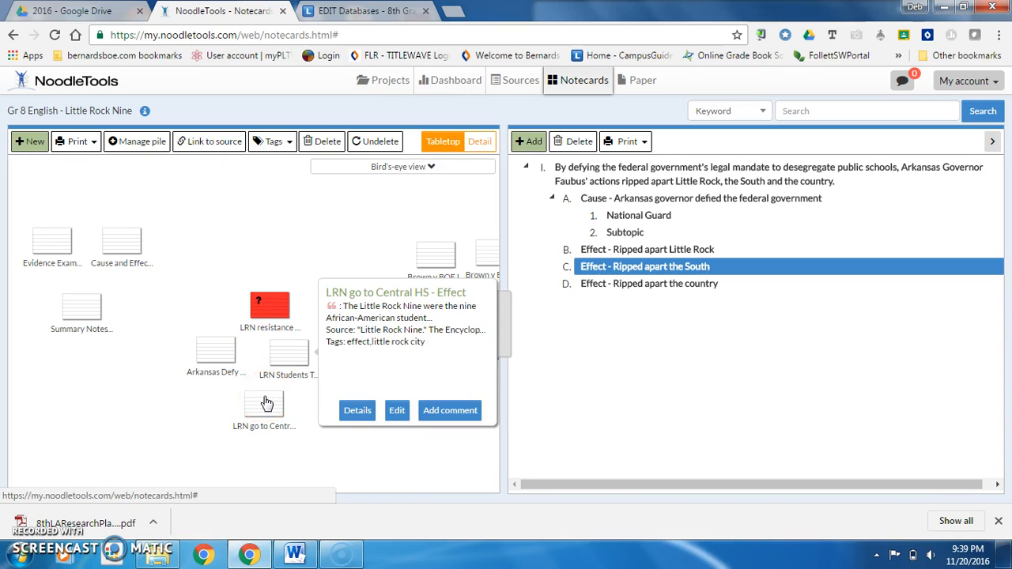
drag(267, 403, 638, 216)
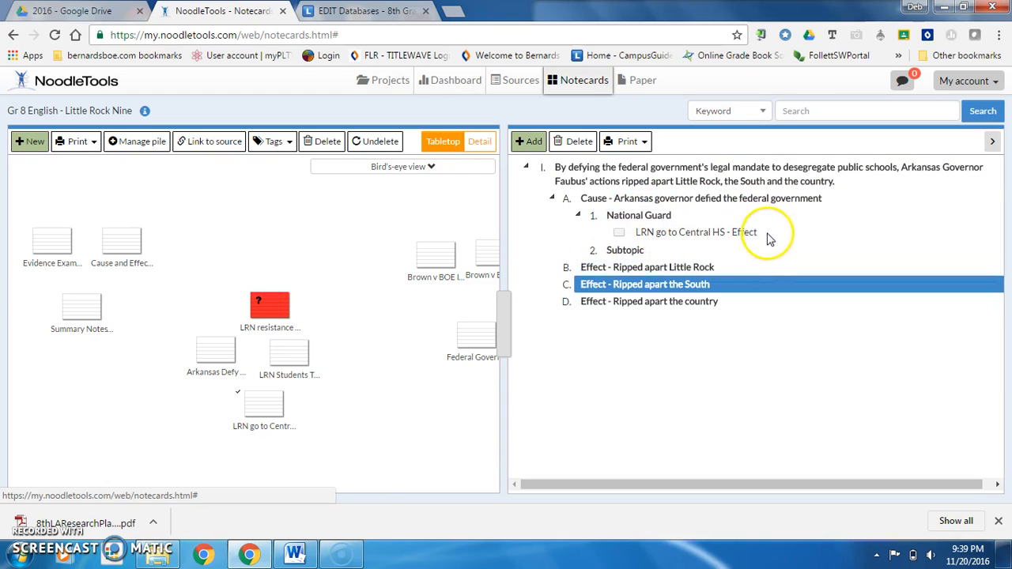
Review the outline's print options, and select the Little Rock and South effect entries together before clearing the selection
click(632, 147)
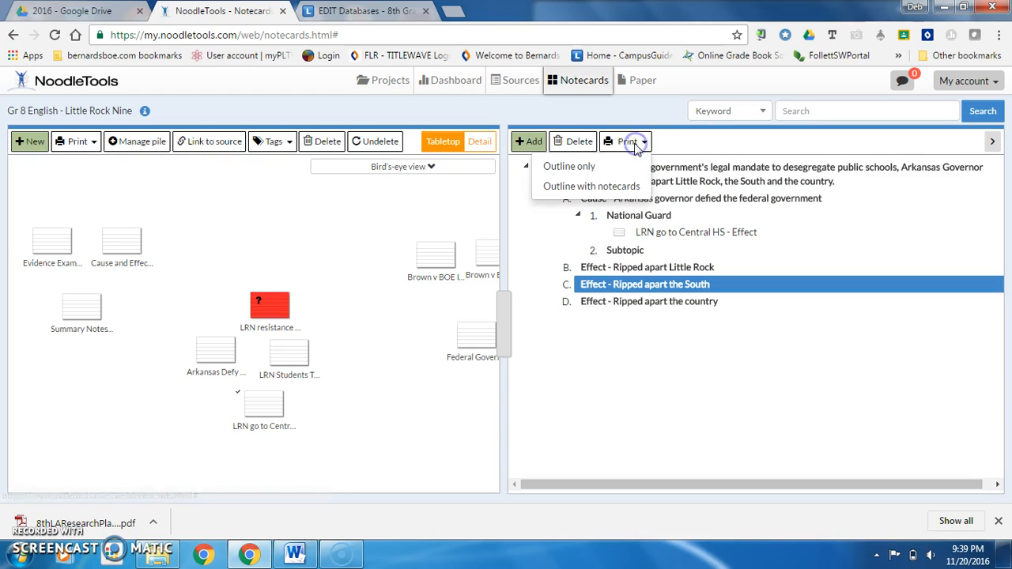
click(834, 232)
shift+click(702, 269)
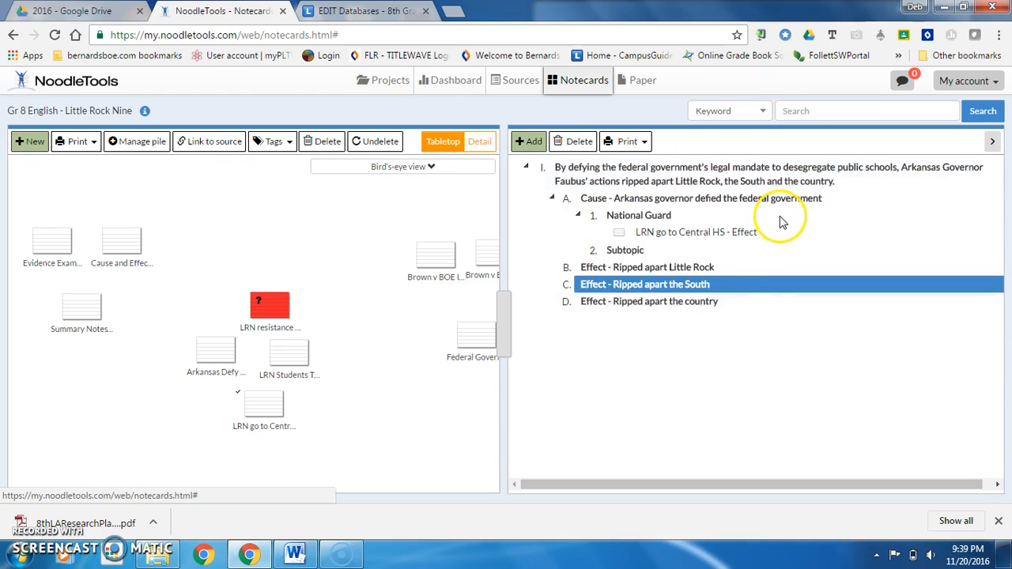
mouse_move(99, 319)
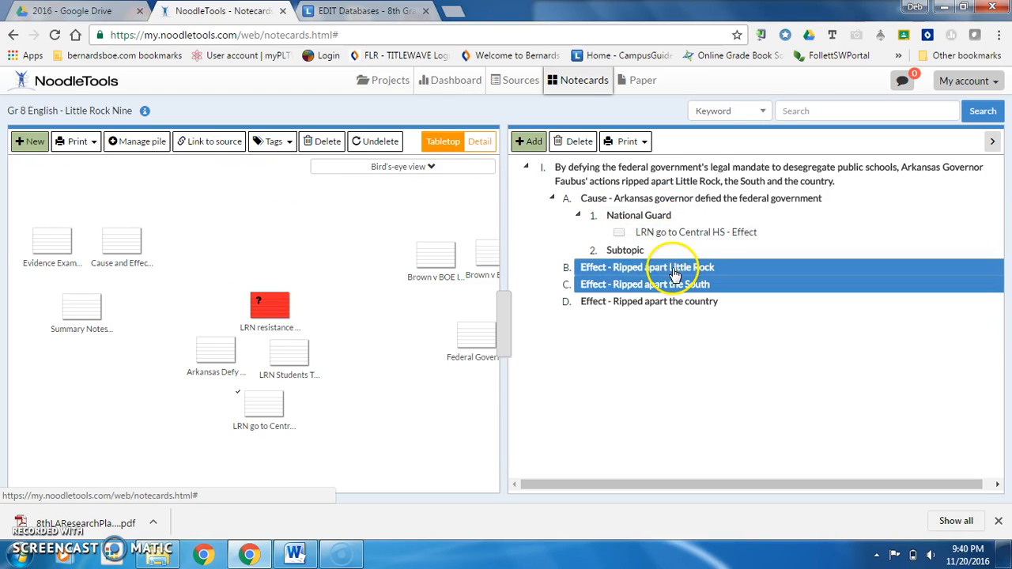
click(670, 322)
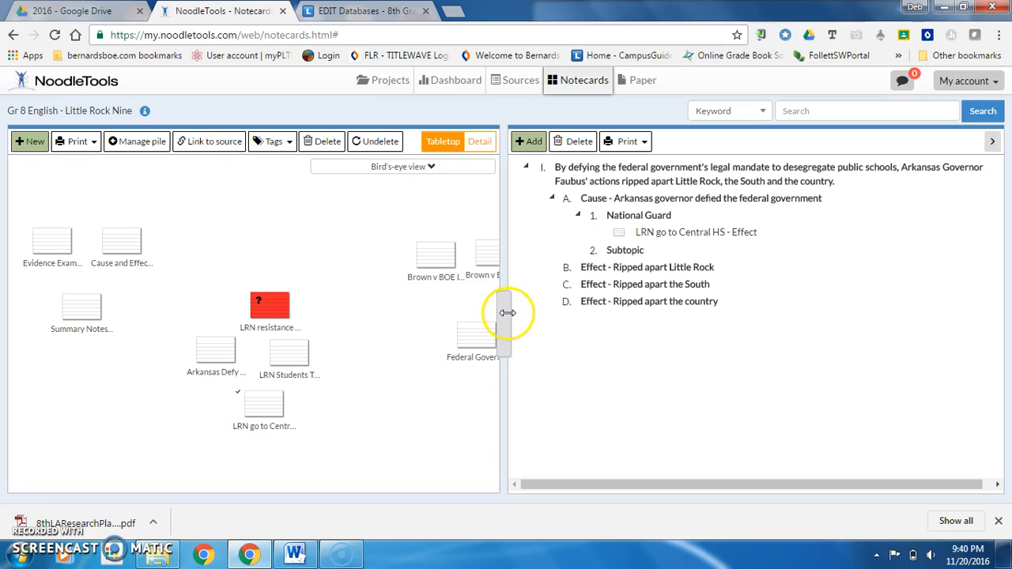
Narrow the outline pane to about a fifth of the workspace to give the notecard tabletop more room
drag(506, 310, 807, 354)
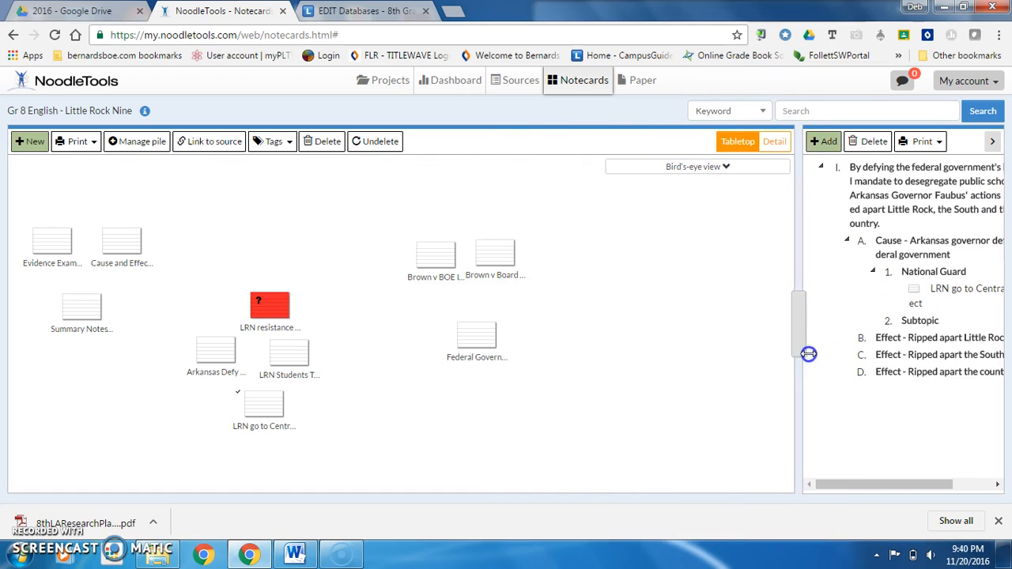